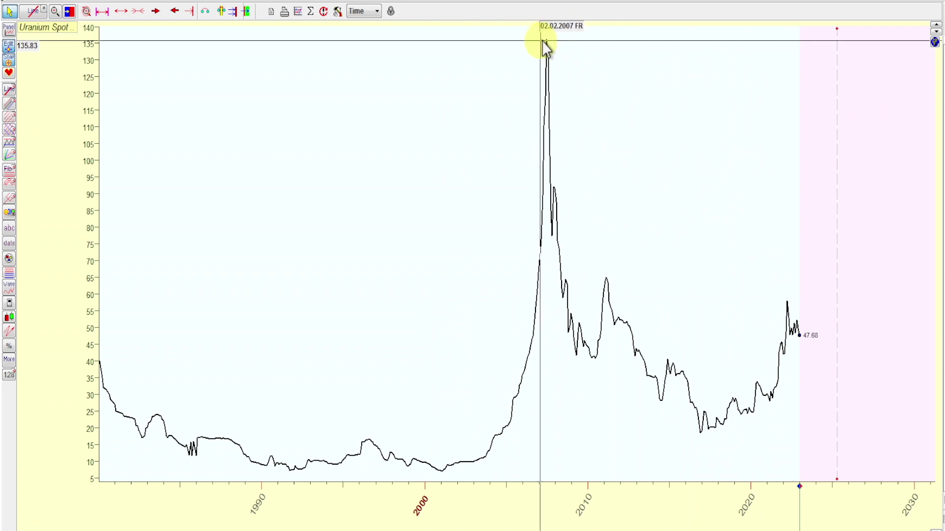
# - Check the latest uranium price against a descending Gann fan from the 2007 peak, and clear the fan
pyautogui.click(924, 257)
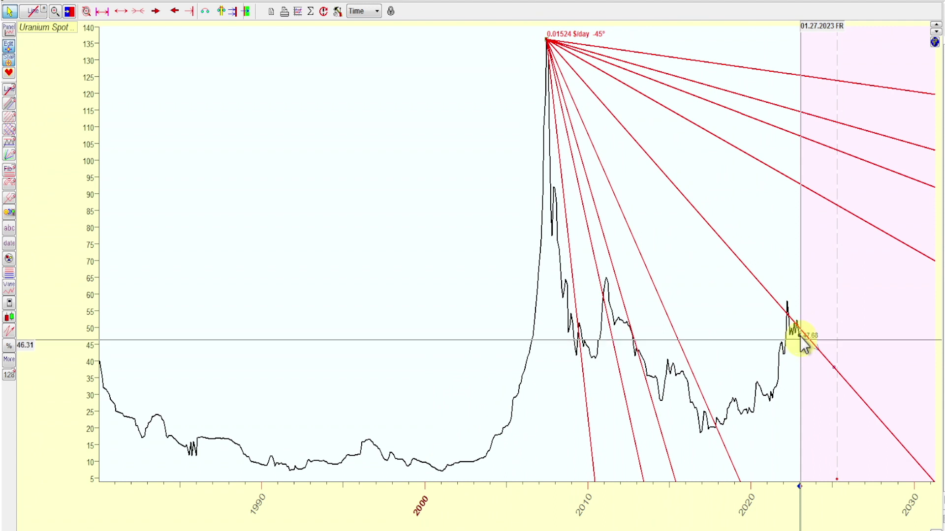
pyautogui.moveTo(803, 344); pyautogui.dragTo(941, 305)
pyautogui.press('Escape')
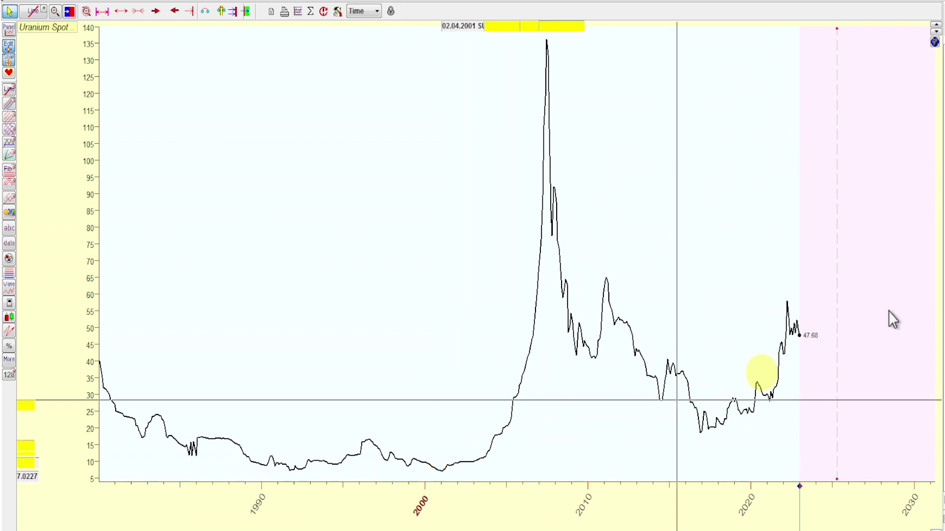
# - Compare the ascending Gann fan from the 2001 low with the descending fan from the 2007 peak, and clear both
pyautogui.hotkey('ctrl', 'z')
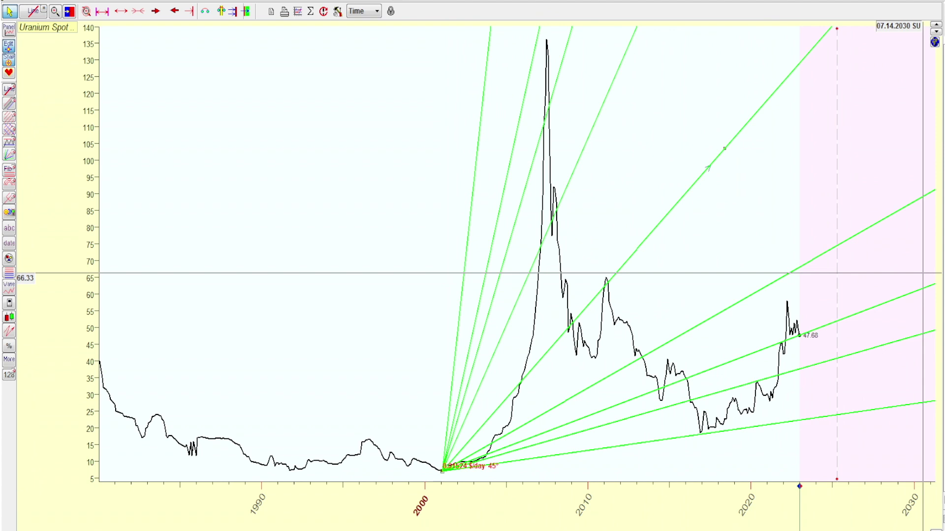
pyautogui.press('Delete')
pyautogui.hotkey('ctrl', 'z')
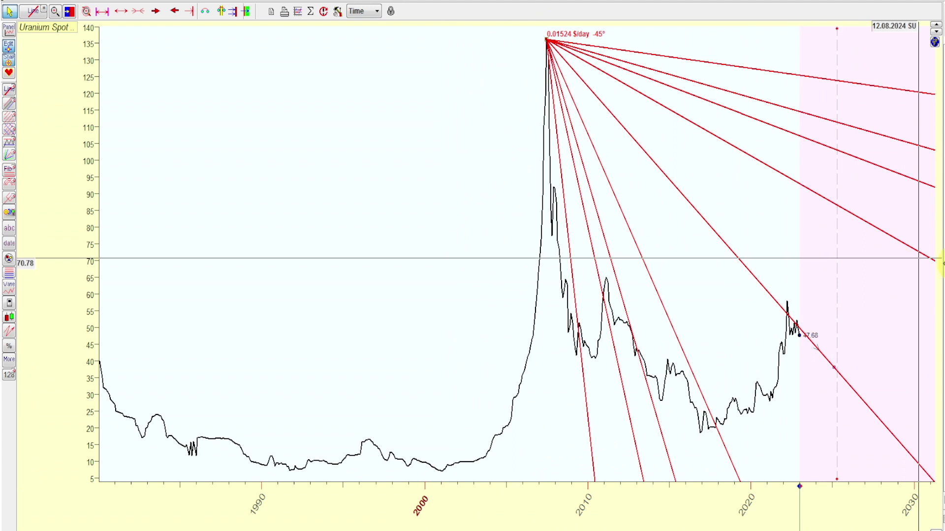
pyautogui.press('Delete')
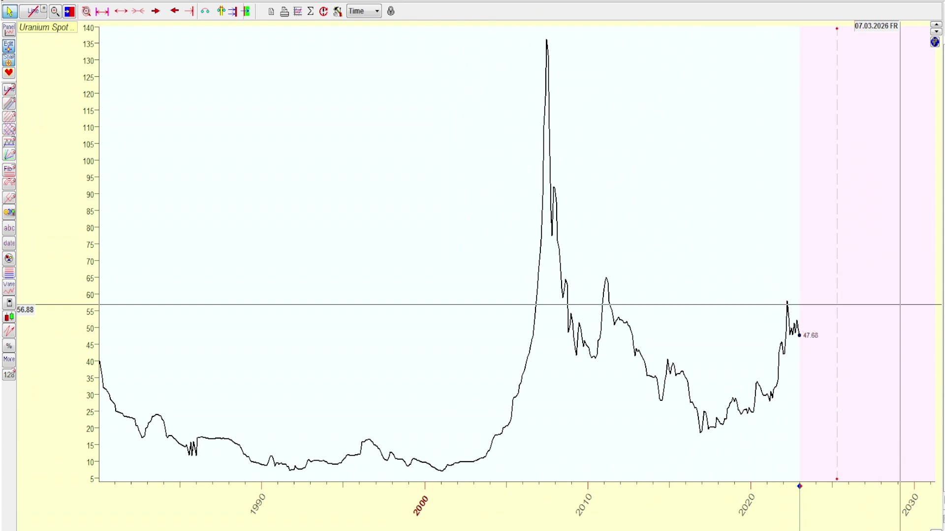
# - Draw concentric arcs centred on the 2001 low, inspect the 2023 and 2025 arc dates, and delete the drawing
pyautogui.click(441, 483)
pyautogui.moveTo(441, 482); pyautogui.dragTo(441, 471)
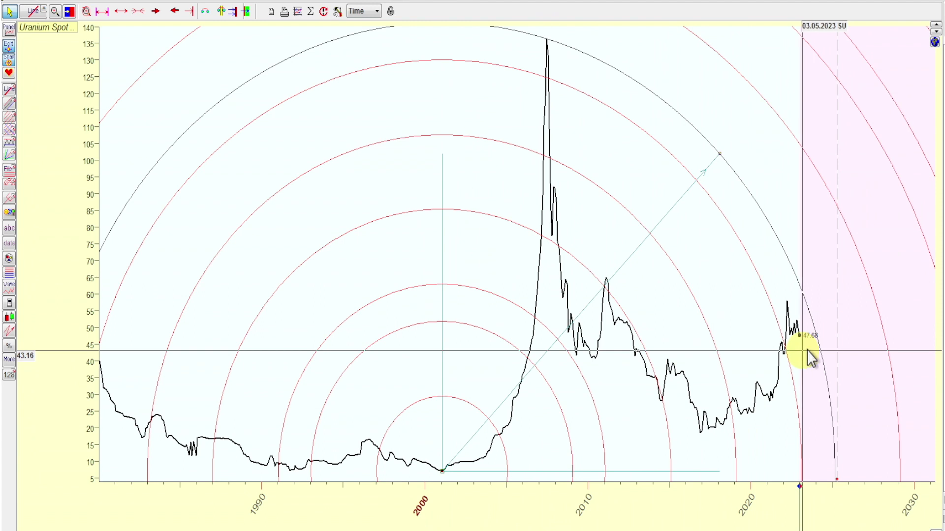
pyautogui.click(835, 364)
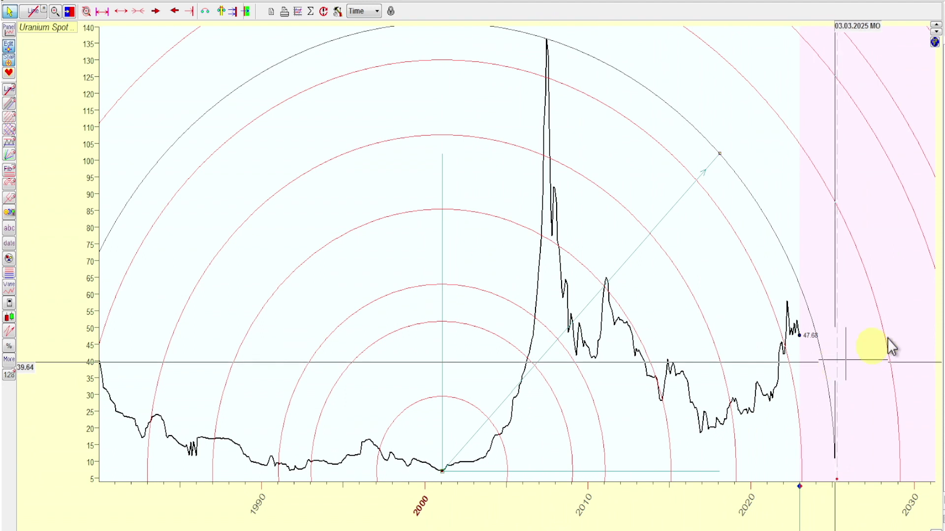
pyautogui.press('Delete')
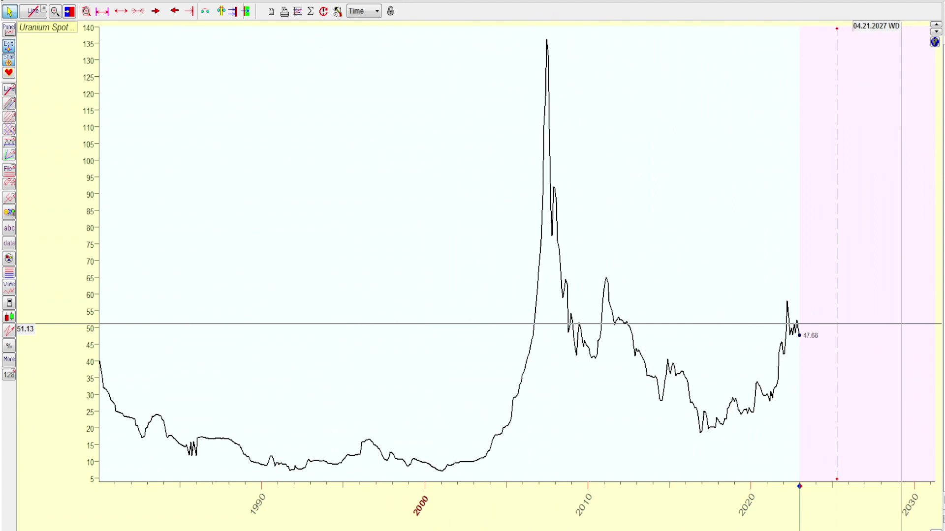
# - Compare the two arc ratio sets centred on the 2001 low against the price turns, and clear them from the chart
pyautogui.hotkey('ctrl', 'z')
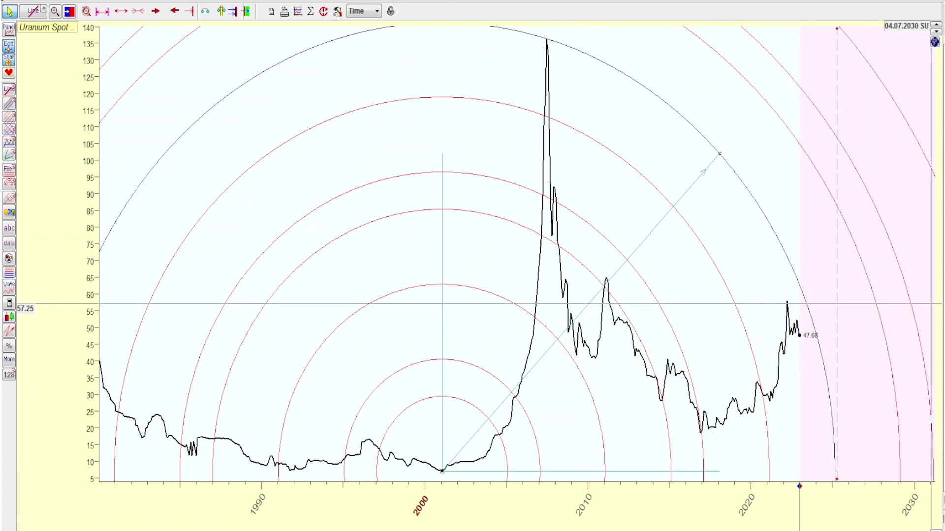
pyautogui.hotkey('ctrl', 'z')
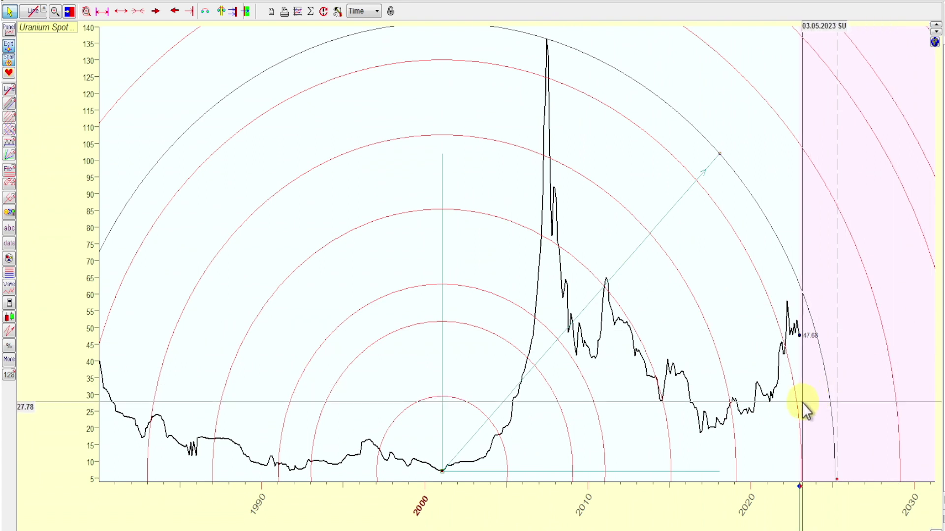
pyautogui.press('Delete')
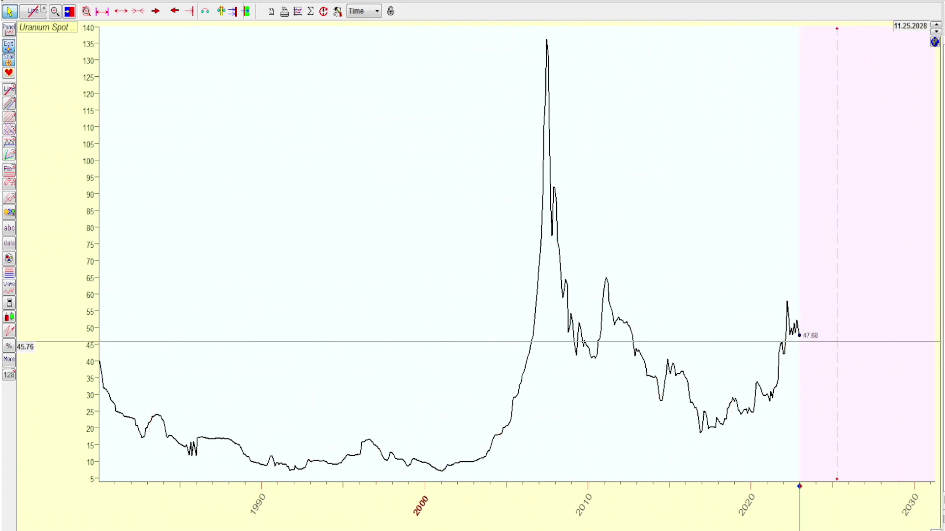
pyautogui.hotkey('ctrl', 'z')
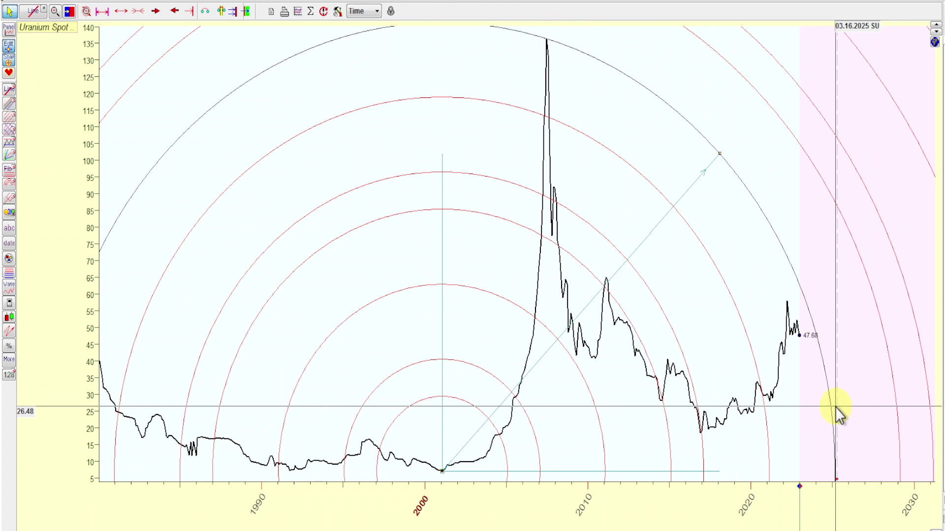
pyautogui.moveTo(837, 408); pyautogui.dragTo(914, 374)
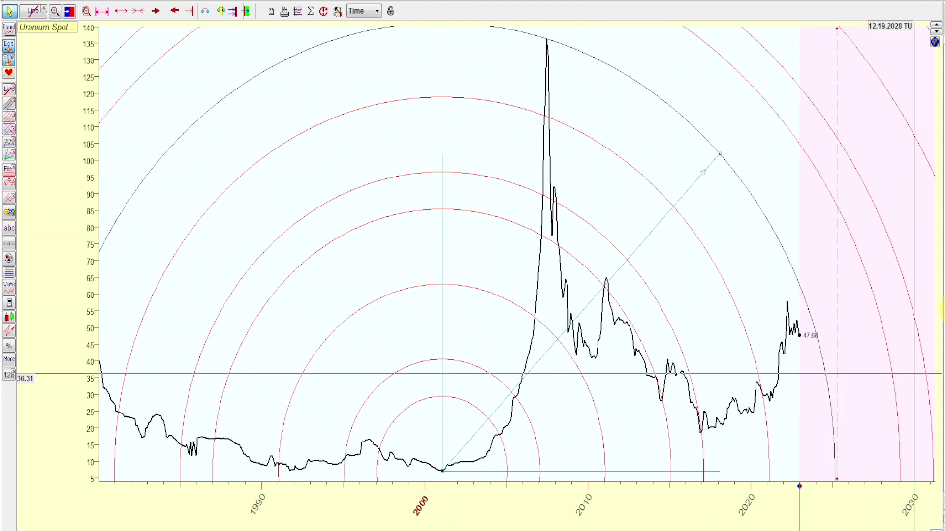
pyautogui.press('Delete')
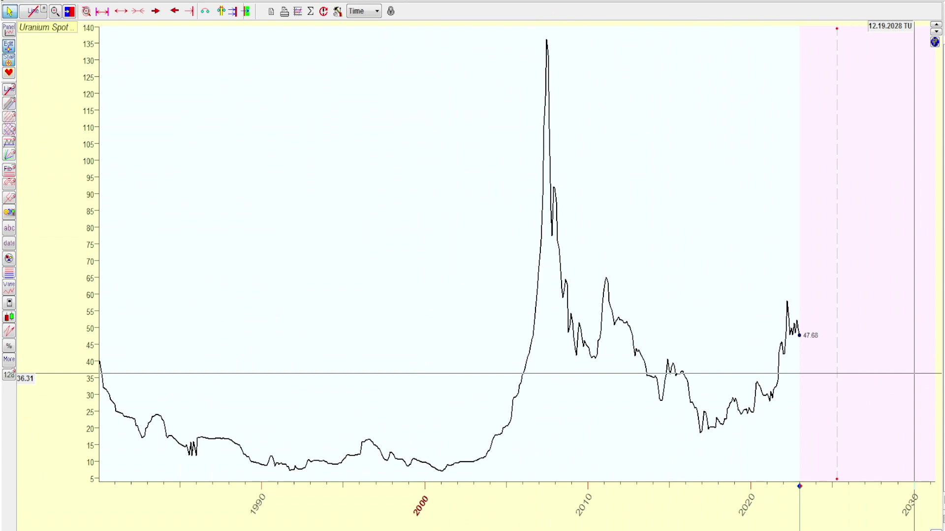
# - Compare three pitchfork variants built on the 2001 low, 2007 peak and 2016 low, and clear them from the chart
pyautogui.hotkey('ctrl', 'z')
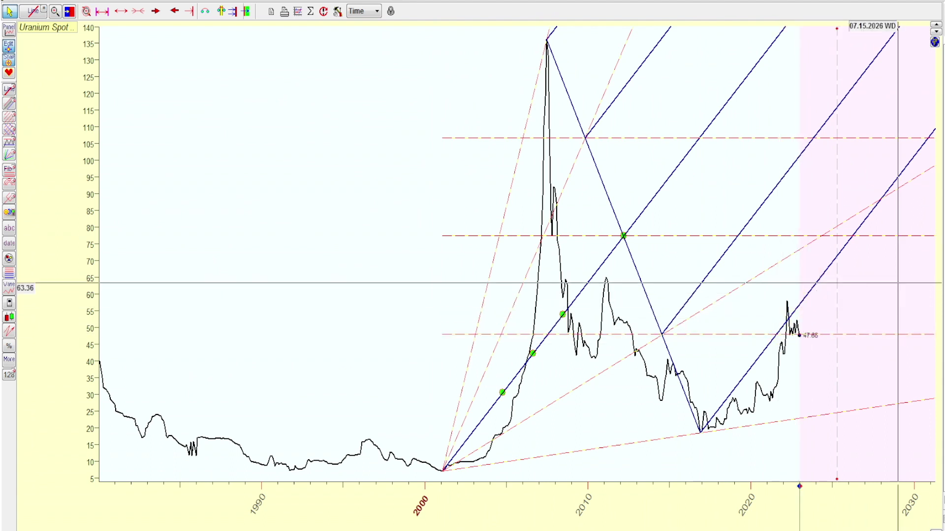
pyautogui.press('Delete')
pyautogui.hotkey('ctrl', 'z')
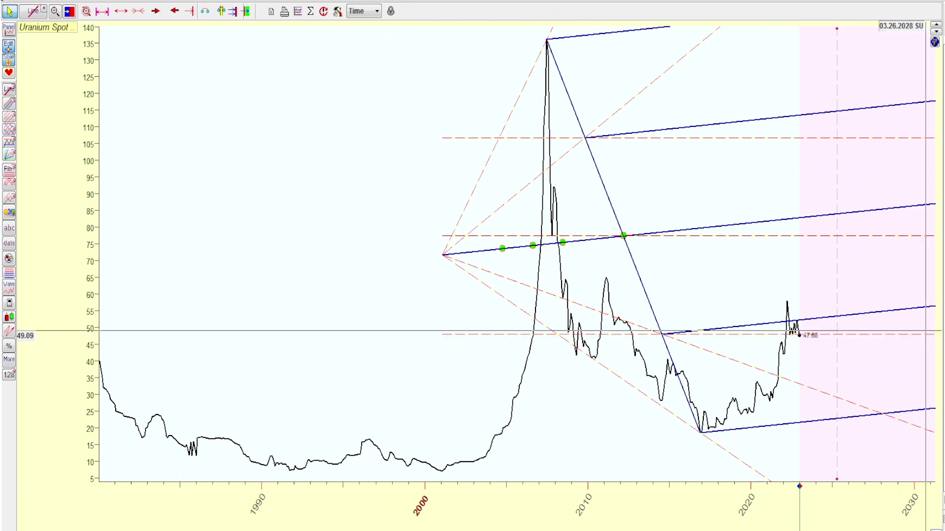
pyautogui.press('Delete')
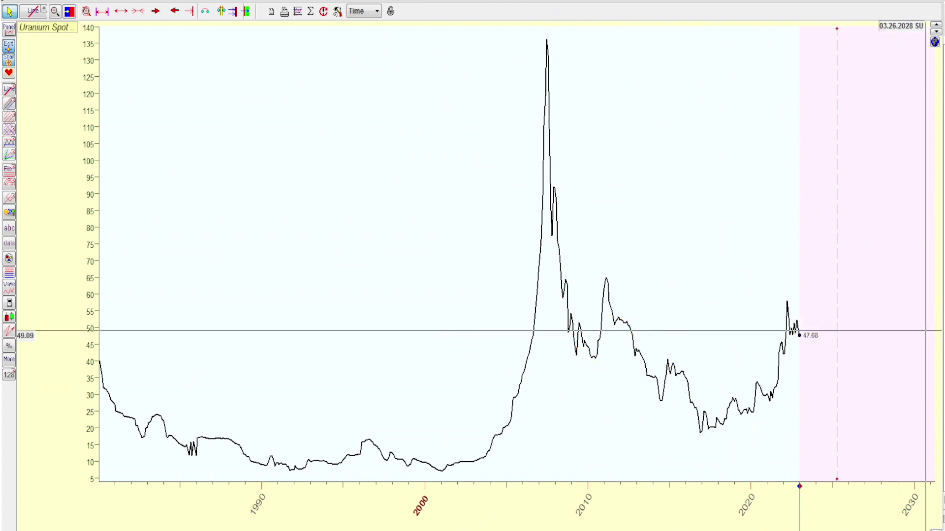
pyautogui.hotkey('ctrl', 'z')
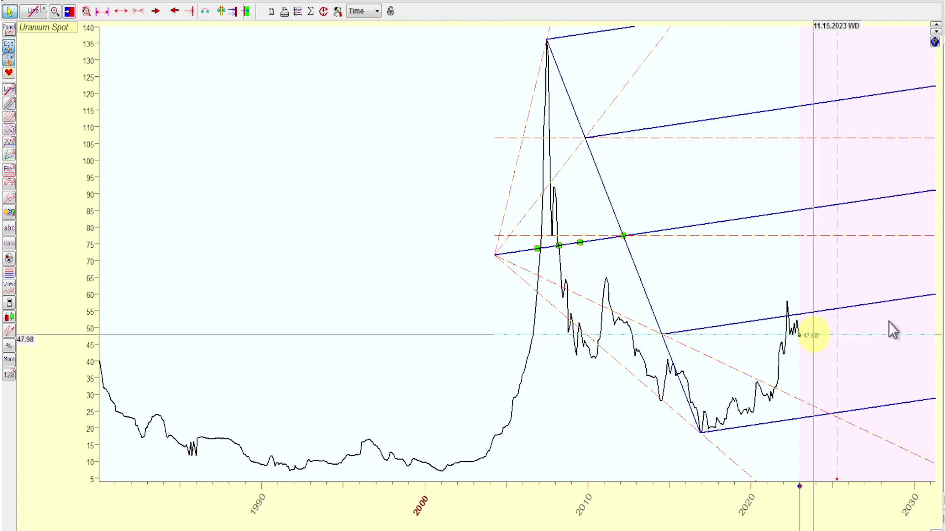
pyautogui.press('Delete')
# - Examine the Fibonacci levels of the 2001–2007 rise and the price and time ratios of the 2007–2016 decline, and clear them
pyautogui.hotkey('ctrl', 'z')
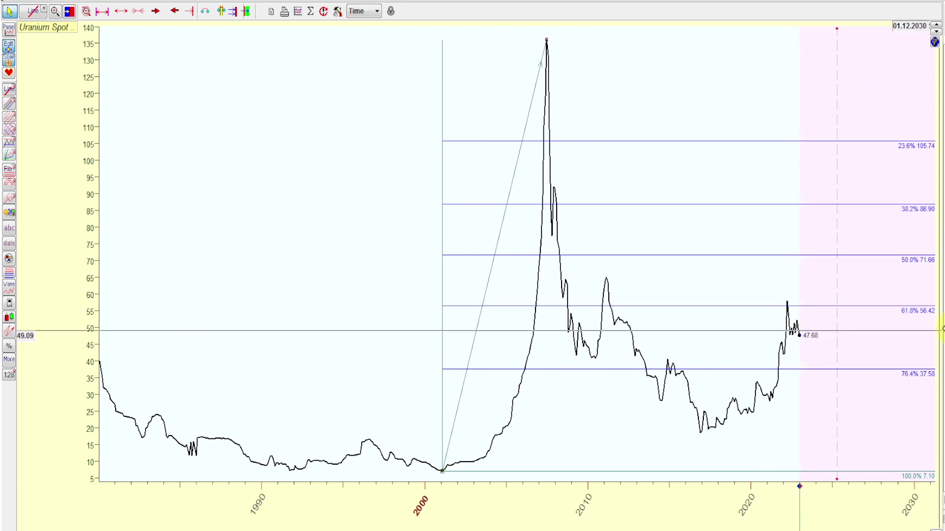
pyautogui.press('Delete')
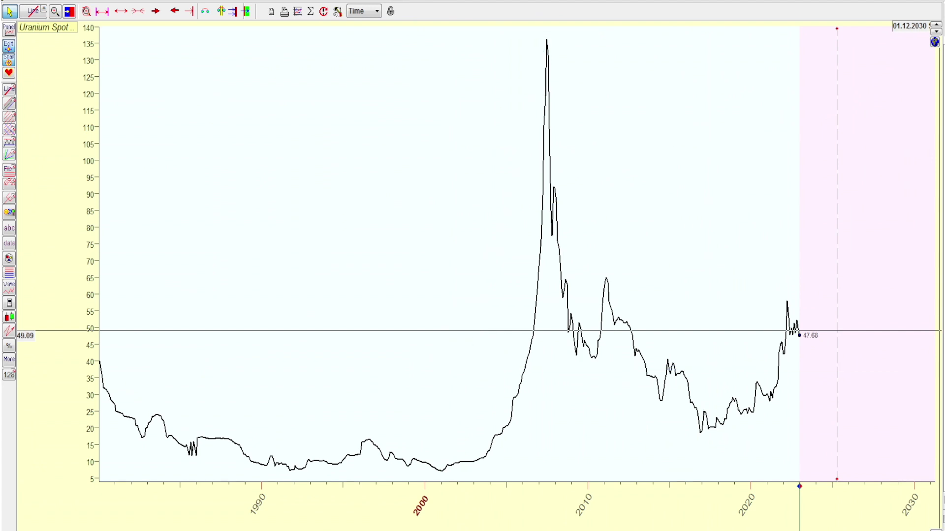
pyautogui.hotkey('ctrl', 'z')
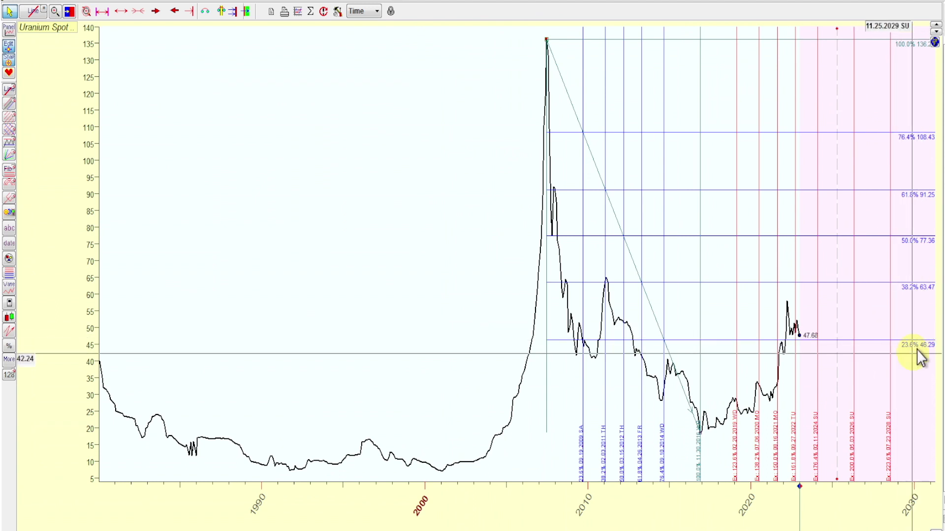
pyautogui.click(835, 341)
pyautogui.press('Delete')
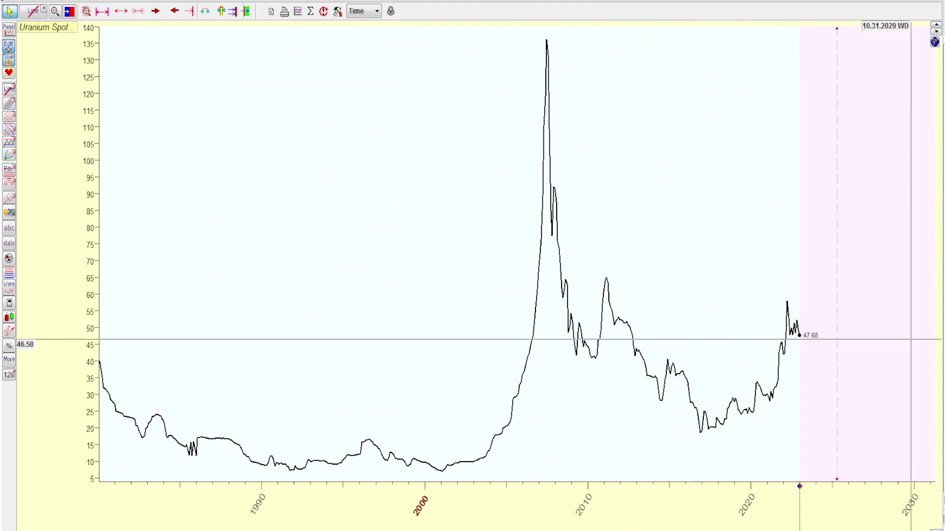
# - Examine the Fibonacci price and time ratios of the rise from the 2016 low to the 2022 high, and delete them
pyautogui.hotkey('ctrl', 'z')
pyautogui.moveTo(700, 456); pyautogui.dragTo(801, 332)
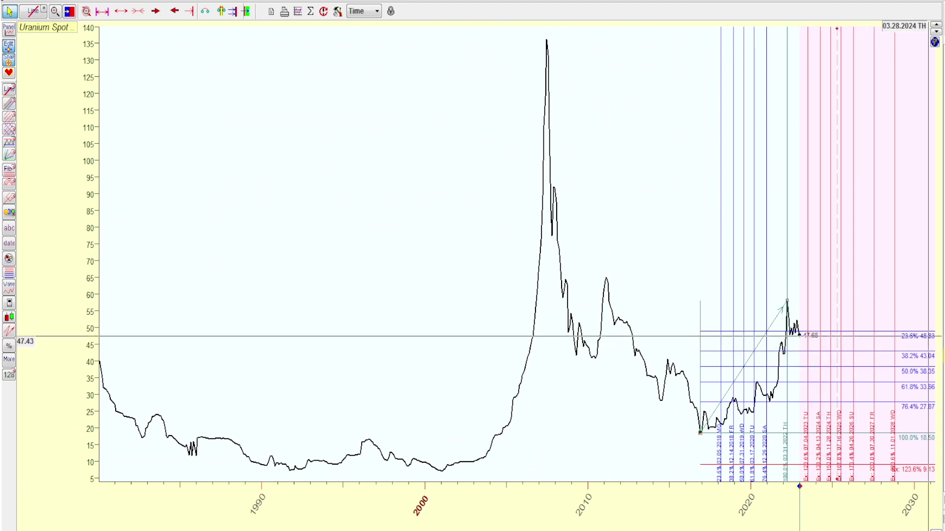
pyautogui.press('Delete')
# - View the lines linking the 2001, 2007 and 2016 turning points and the yellow circle around the 2007 peak, and clear them
pyautogui.hotkey('ctrl', 'z')
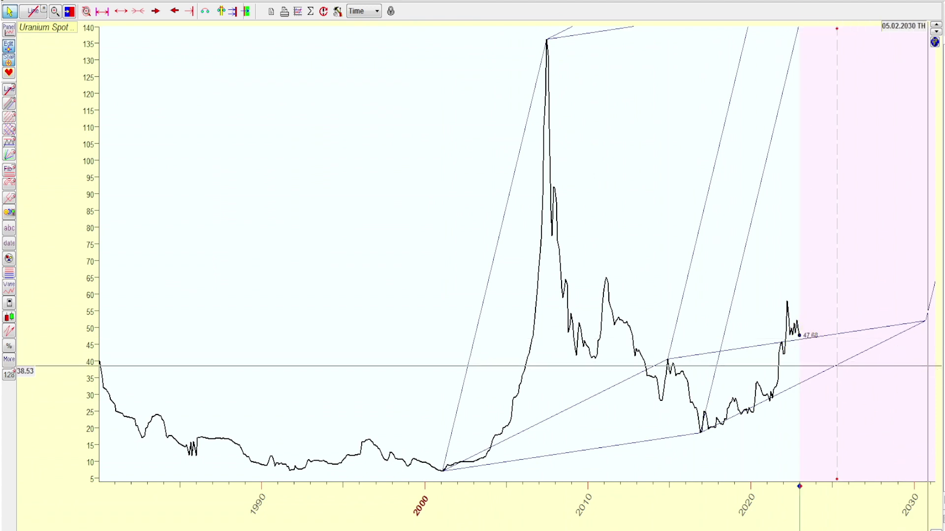
pyautogui.press('Delete')
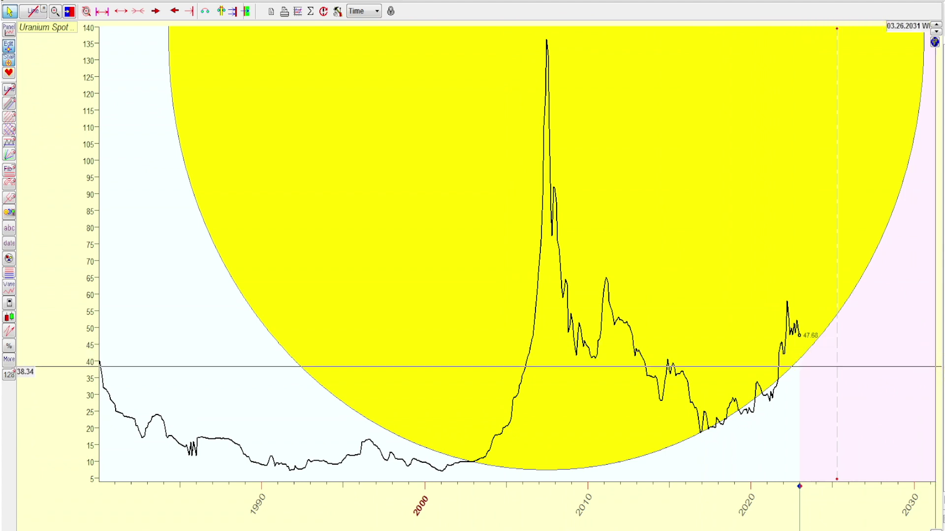
pyautogui.hotkey('ctrl', 'z')
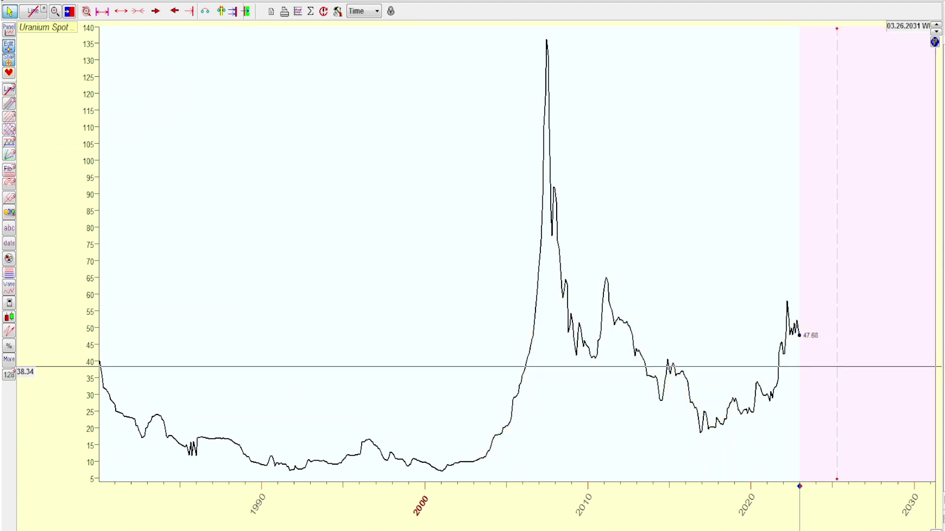
# - Review the price levels from the 2007–2016 decline and the ascending Gann fan from the 2001 low, and clear the chart
pyautogui.hotkey('ctrl', 'y')
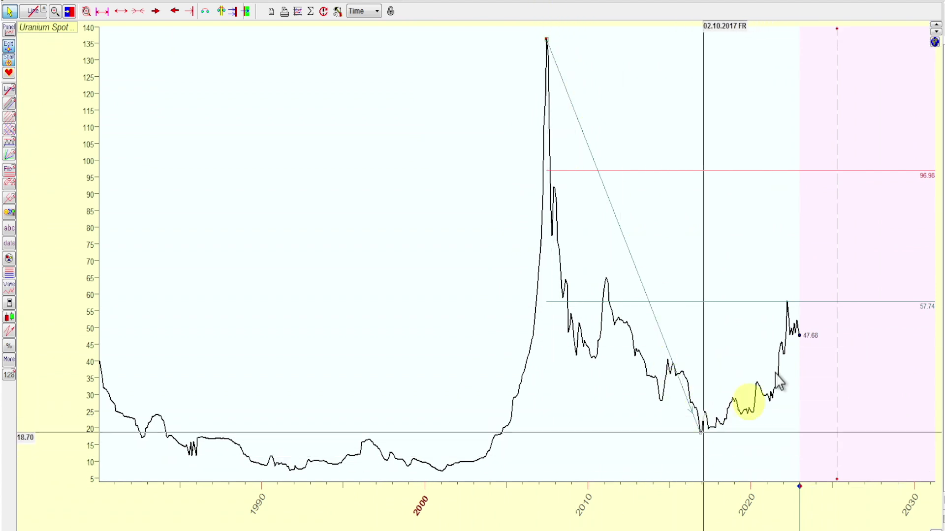
pyautogui.click(808, 302)
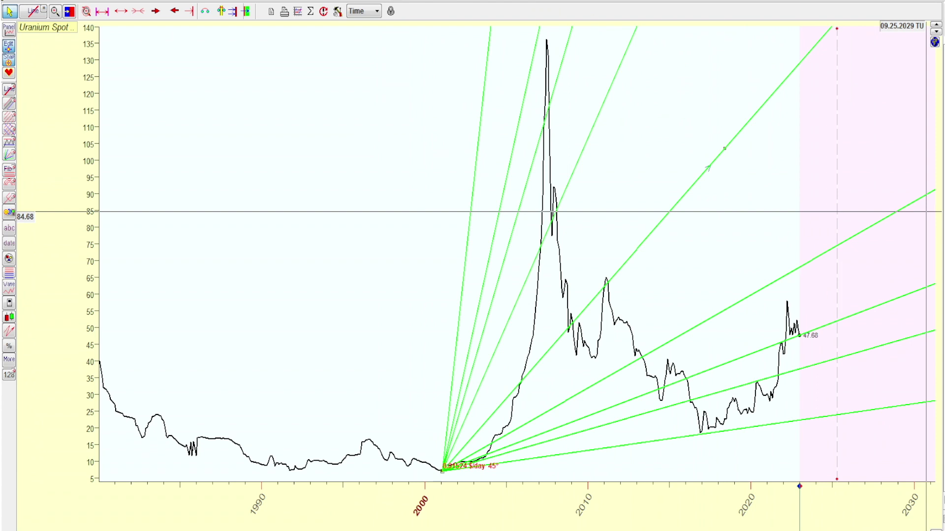
pyautogui.press('Delete')
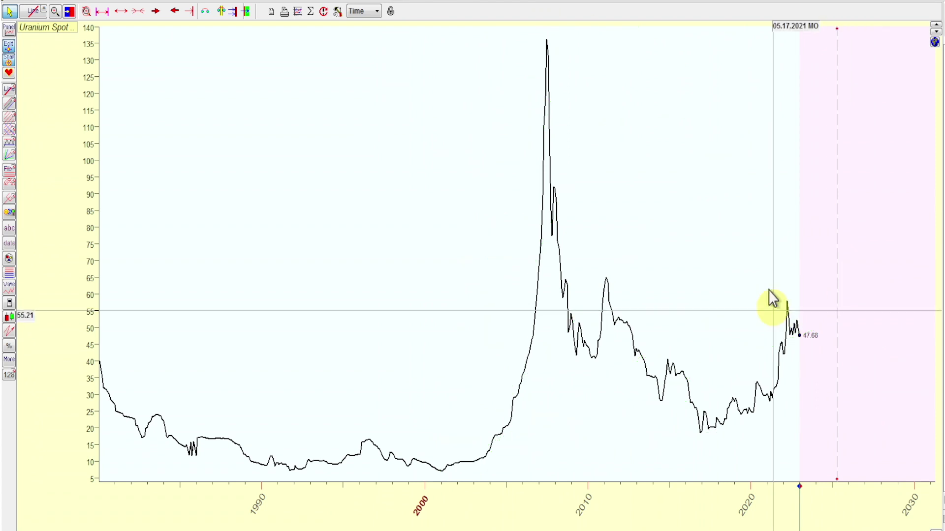